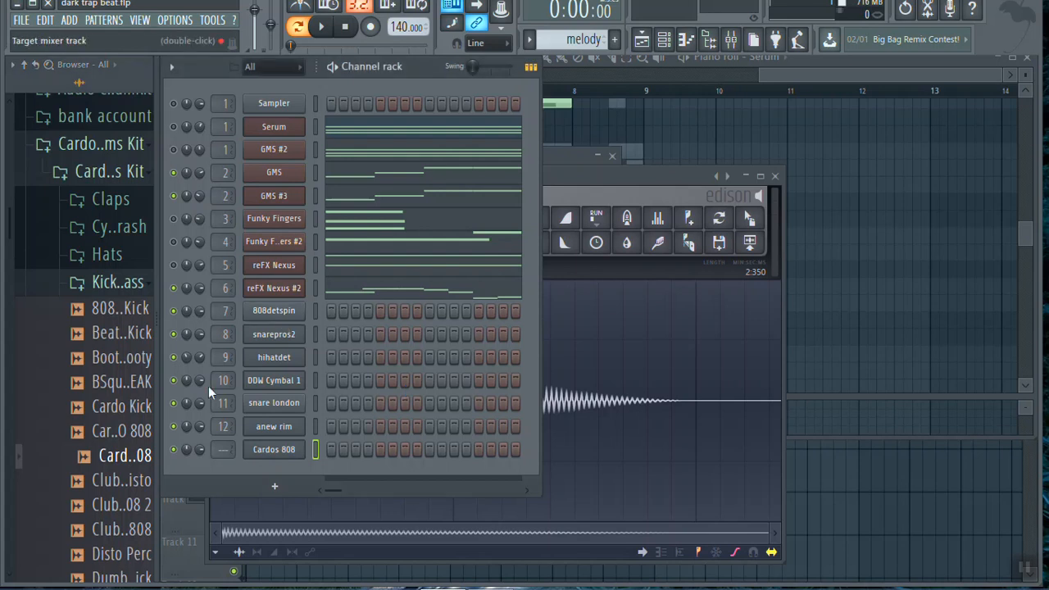
{"action": "left_click_drag", "start_coordinate": [92, 459], "coordinate": [248, 449]}
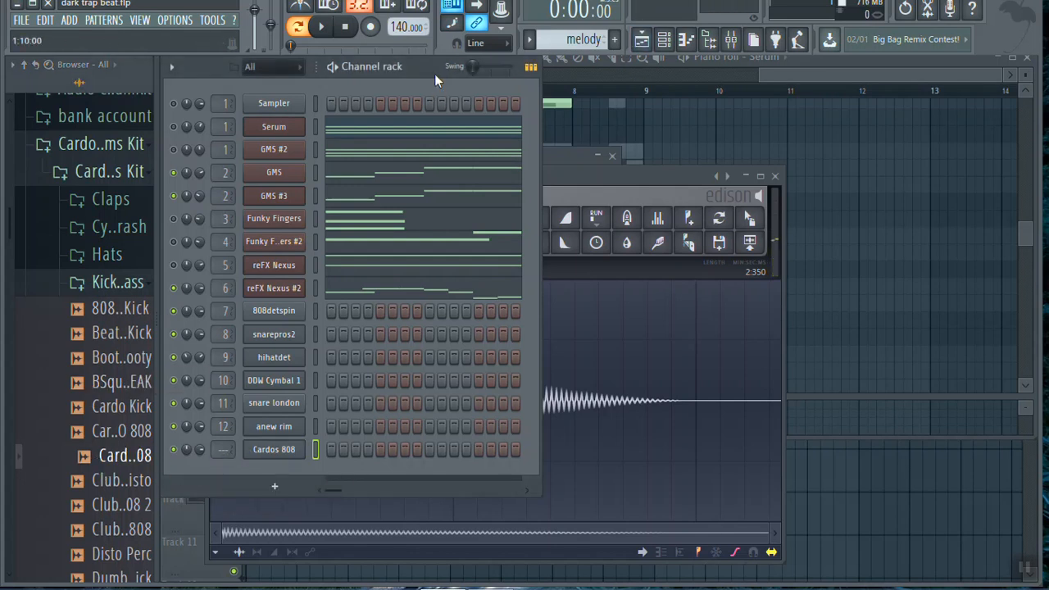
{"action": "left_click", "coordinate": [665, 40]}
{"action": "left_click", "coordinate": [666, 39]}
{"action": "left_click", "coordinate": [666, 39]}
{"action": "left_click", "coordinate": [665, 40]}
{"action": "left_click", "coordinate": [666, 39]}
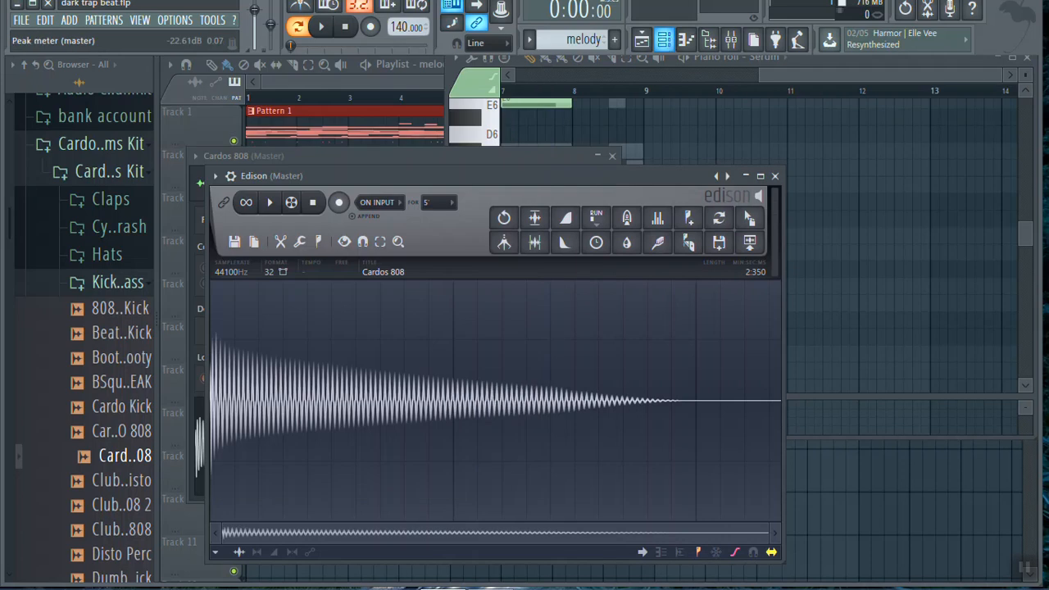
{"action": "left_click", "coordinate": [664, 40]}
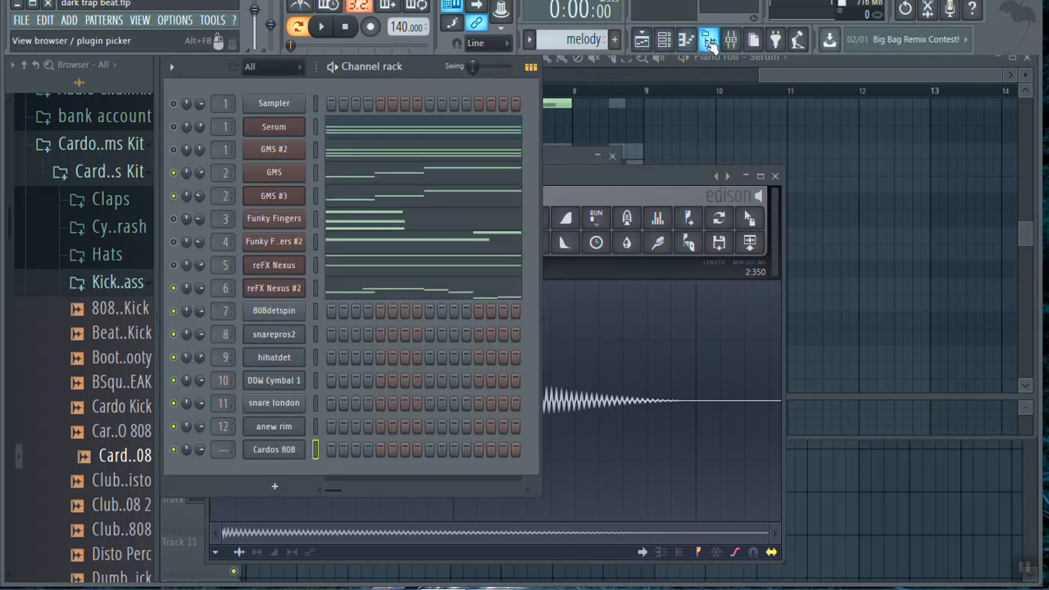
{"action": "left_click", "coordinate": [711, 40]}
{"action": "left_click", "coordinate": [711, 40]}
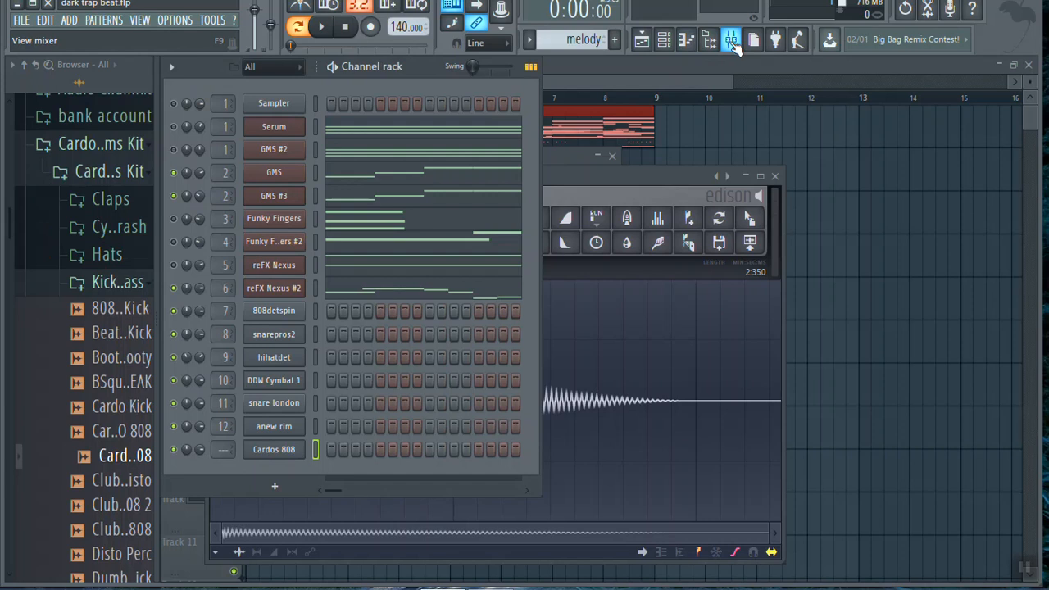
{"action": "left_click", "coordinate": [713, 42]}
{"action": "left_click", "coordinate": [713, 43]}
{"action": "left_click", "coordinate": [711, 41]}
{"action": "left_click", "coordinate": [712, 41]}
{"action": "left_click", "coordinate": [712, 41]}
{"action": "left_click", "coordinate": [711, 41]}
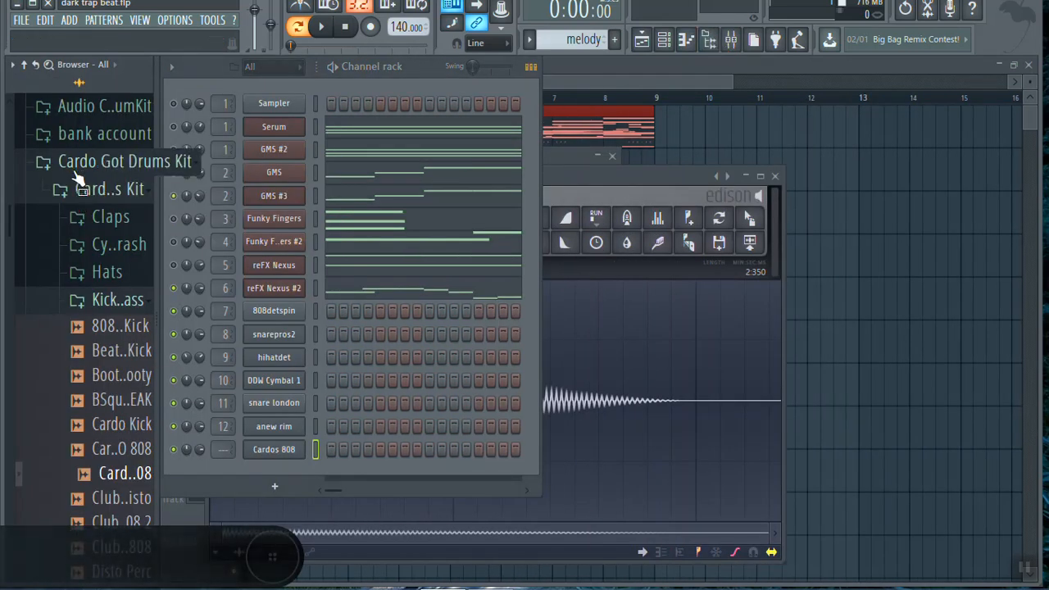
Find the Packs folder in the browser and expand it
{"action": "scroll", "coordinate": [73, 172], "scroll_direction": "up", "scroll_amount": 6}
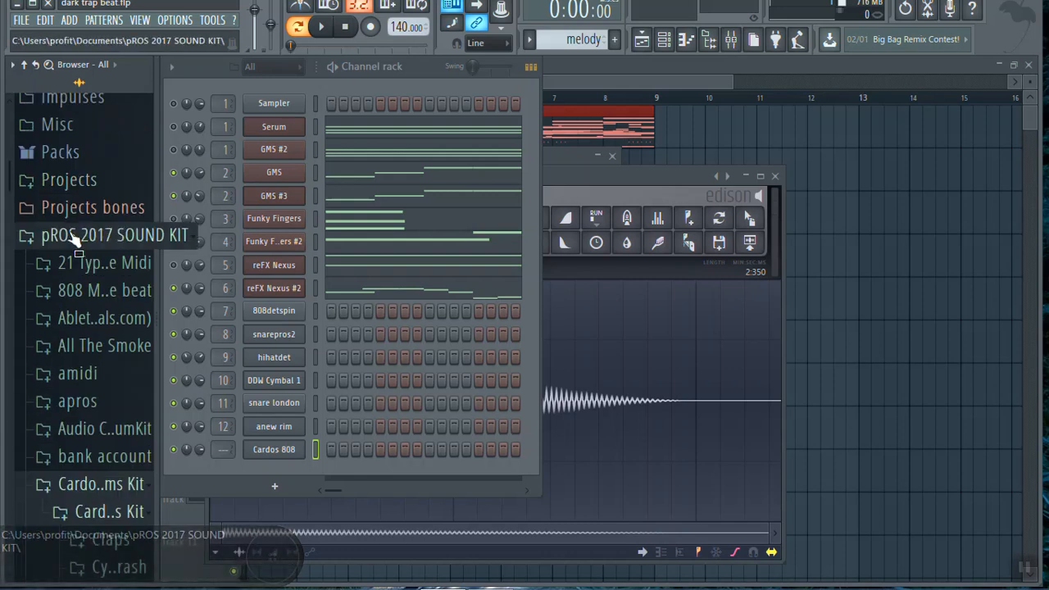
{"action": "scroll", "coordinate": [71, 232], "scroll_direction": "down", "scroll_amount": 10}
{"action": "scroll", "coordinate": [68, 232], "scroll_direction": "up", "scroll_amount": 7}
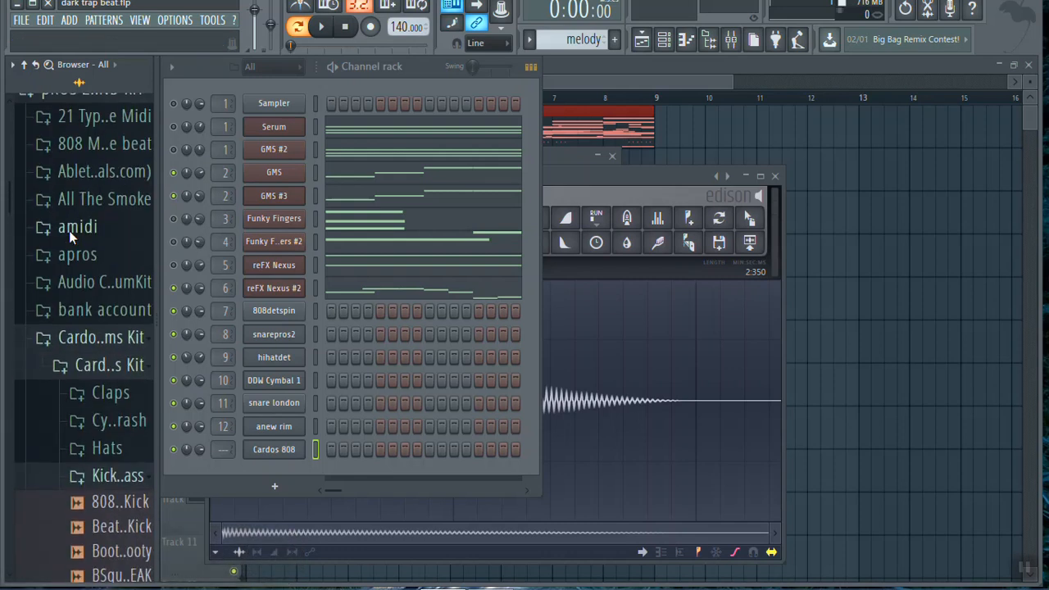
{"action": "scroll", "coordinate": [68, 230], "scroll_direction": "up", "scroll_amount": 2}
{"action": "scroll", "coordinate": [74, 233], "scroll_direction": "down", "scroll_amount": 1}
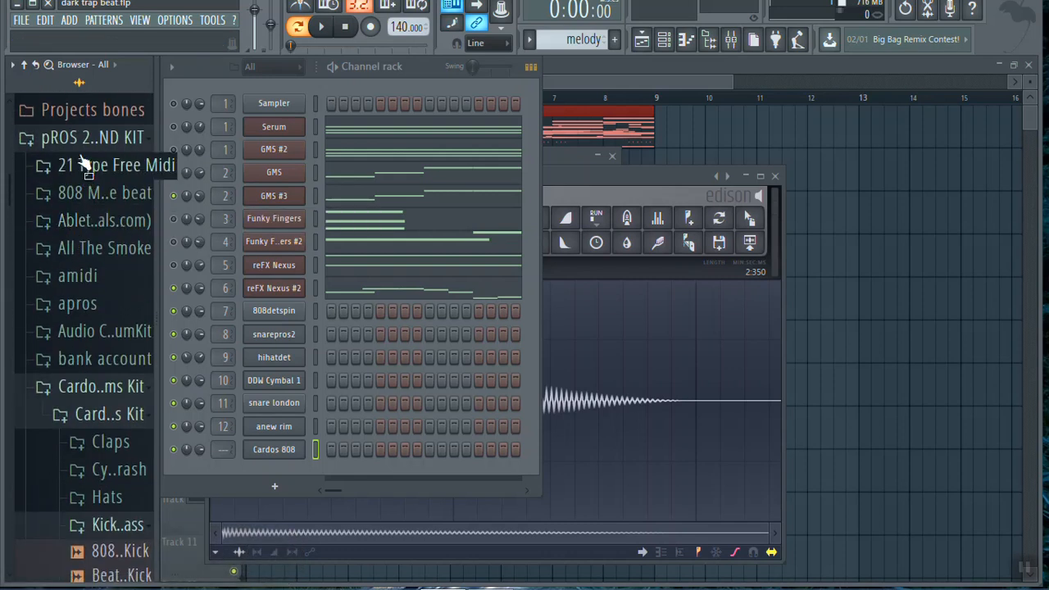
{"action": "scroll", "coordinate": [92, 266], "scroll_direction": "up", "scroll_amount": 2}
{"action": "scroll", "coordinate": [88, 255], "scroll_direction": "up", "scroll_amount": 7}
{"action": "left_click", "coordinate": [52, 418]}
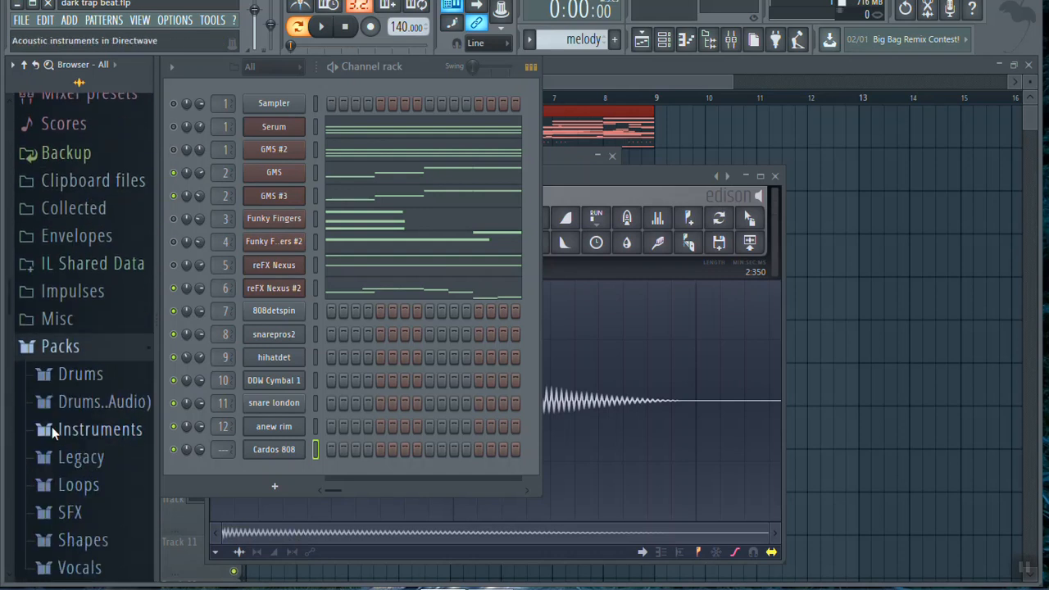
Open the Vintage folder inside the Drums folder of the Legacy pack
{"action": "left_click", "coordinate": [73, 374]}
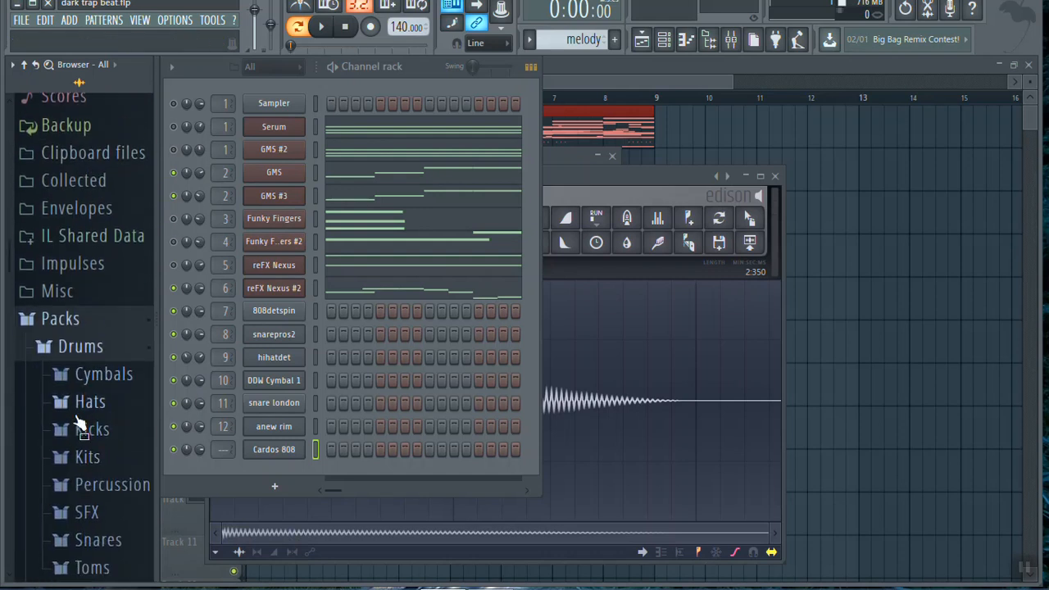
{"action": "scroll", "coordinate": [82, 459], "scroll_direction": "down", "scroll_amount": 2}
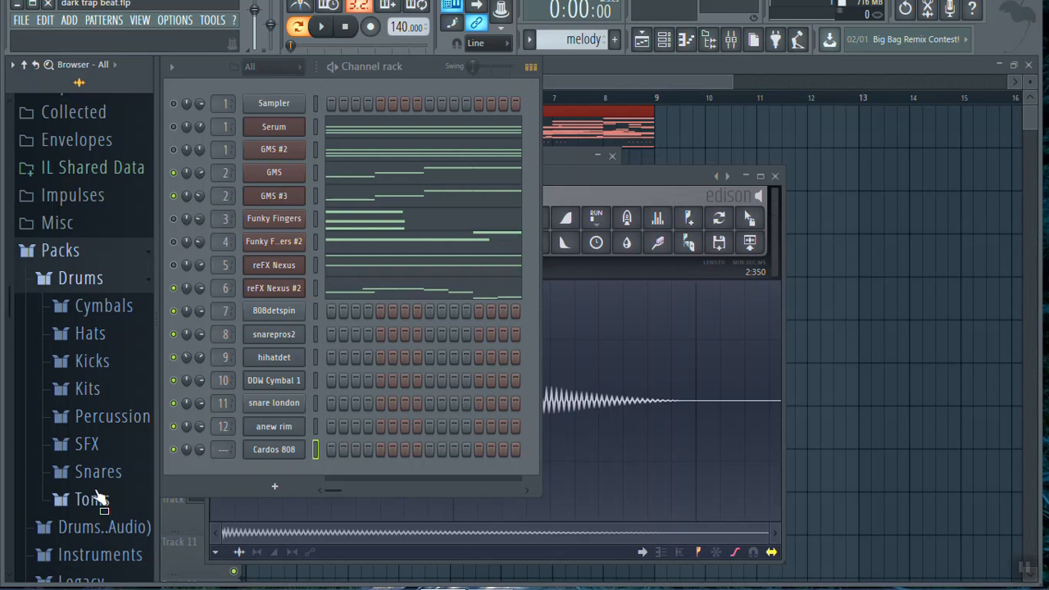
{"action": "scroll", "coordinate": [90, 463], "scroll_direction": "down", "scroll_amount": 5}
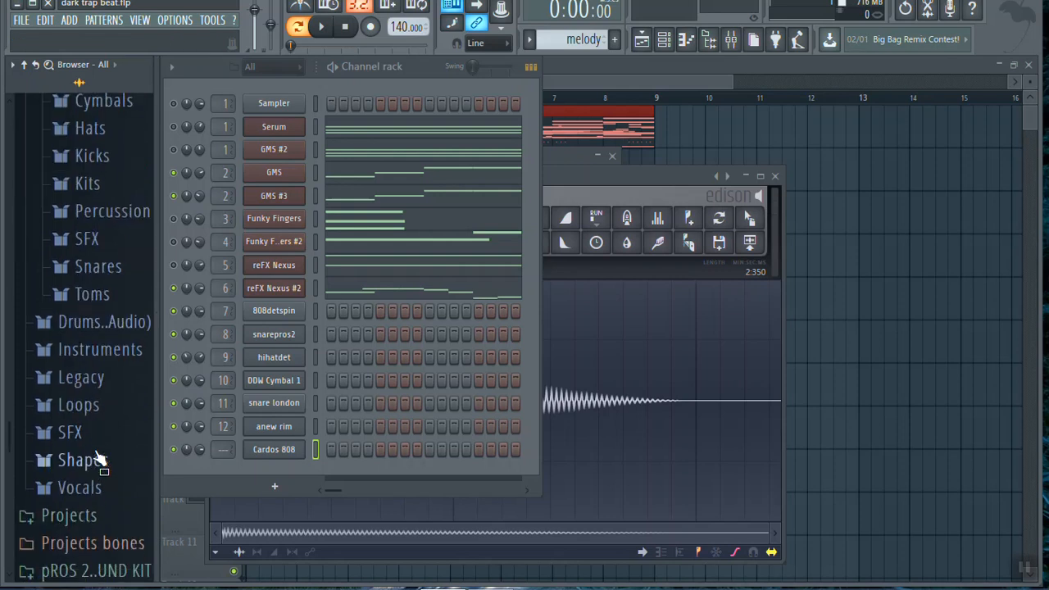
{"action": "left_click", "coordinate": [93, 375]}
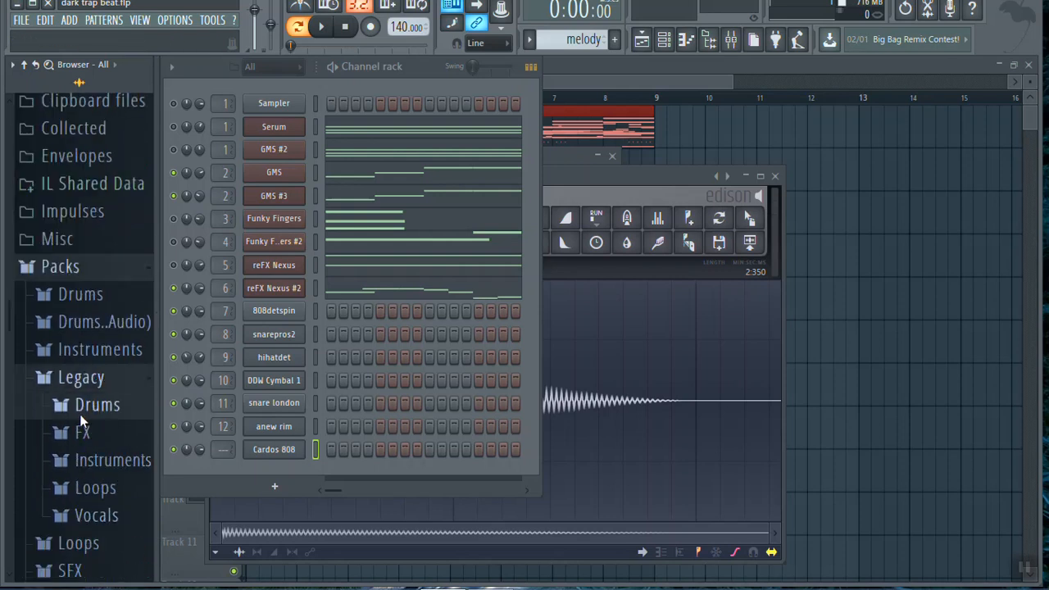
{"action": "left_click", "coordinate": [80, 409]}
{"action": "left_click", "coordinate": [78, 568]}
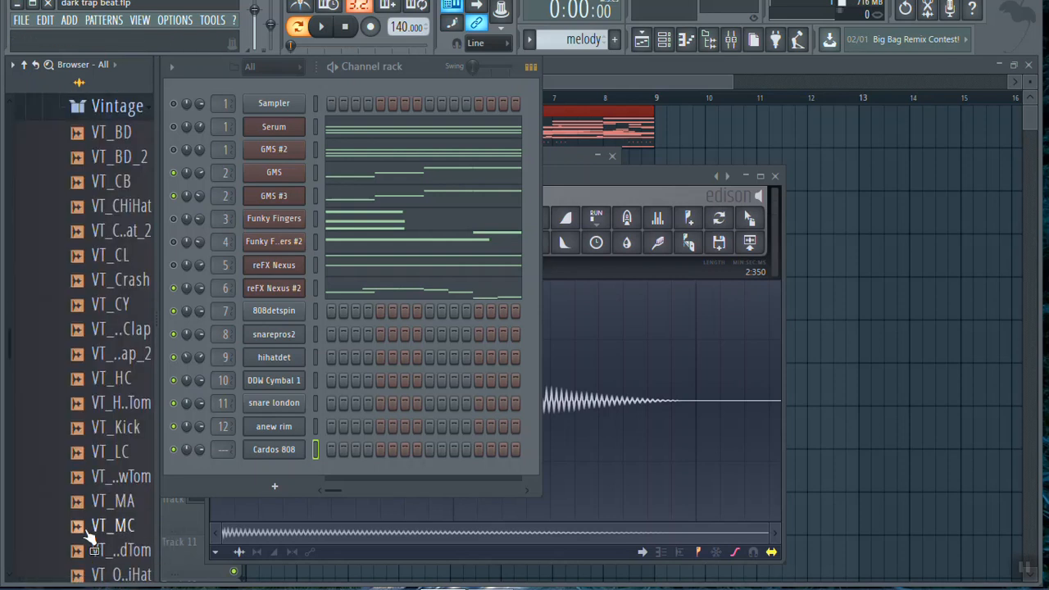
Add the VT_BD_2 sample as a new channel below Cardos 808 and open its waveform in Edison
{"action": "left_click", "coordinate": [123, 157]}
{"action": "left_click_drag", "start_coordinate": [123, 156], "coordinate": [278, 473]}
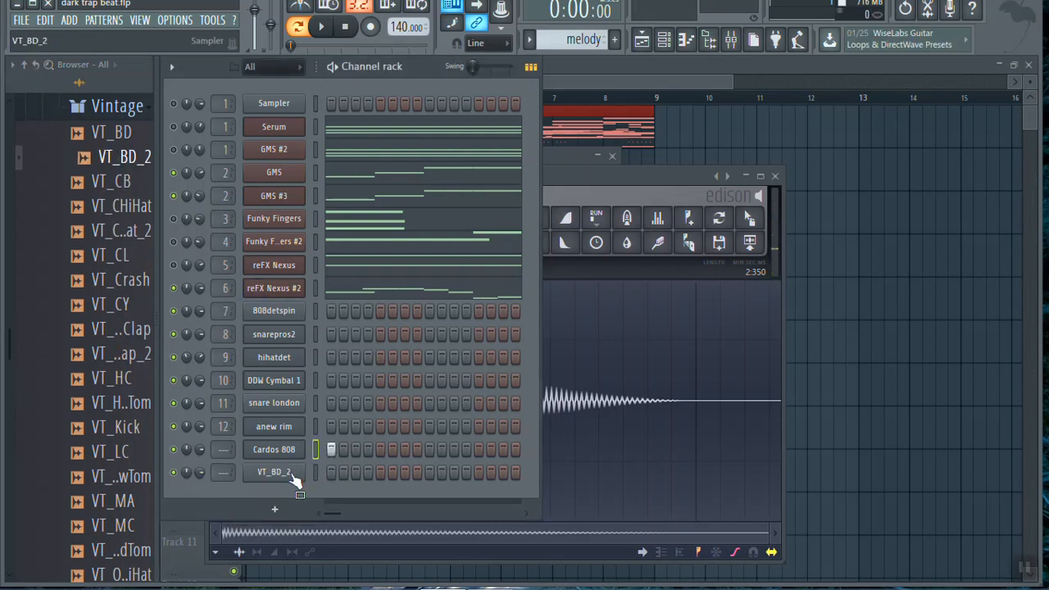
{"action": "left_click", "coordinate": [287, 474]}
{"action": "right_click", "coordinate": [293, 477]}
{"action": "left_click", "coordinate": [313, 483]}
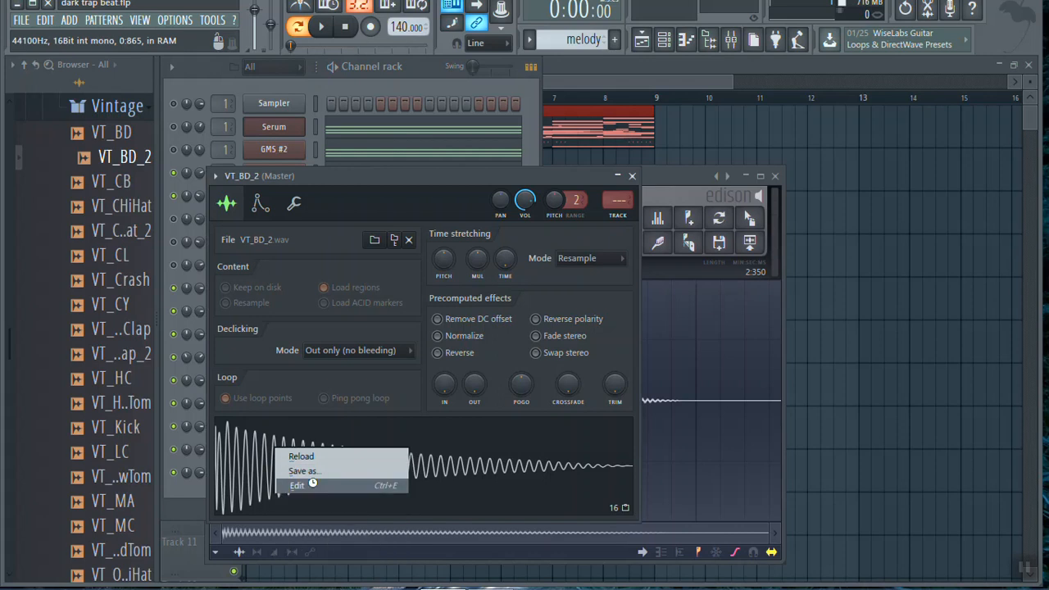
{"action": "left_click", "coordinate": [318, 241]}
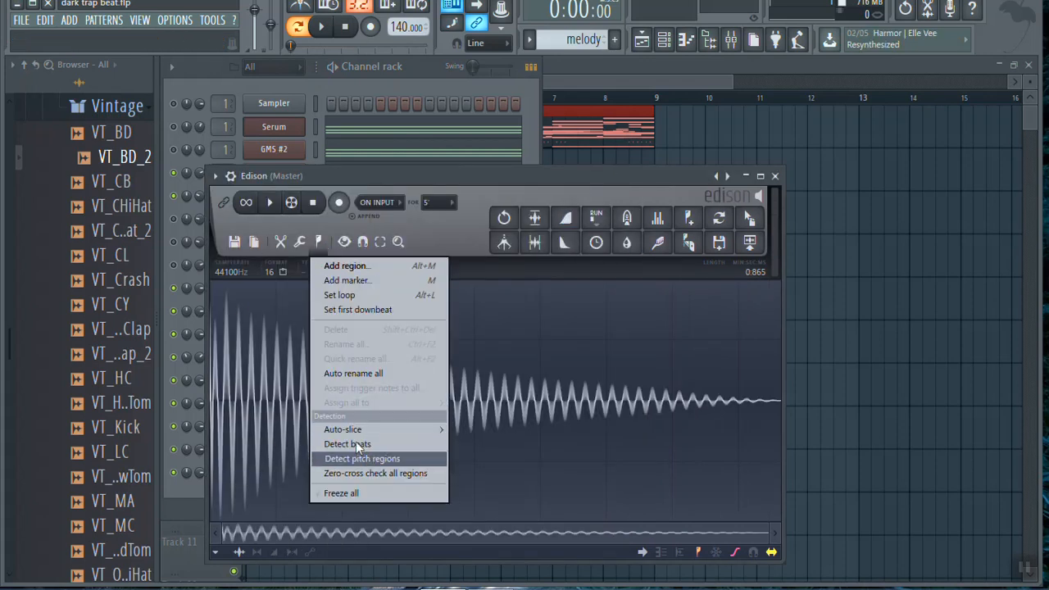
{"action": "left_click", "coordinate": [367, 84]}
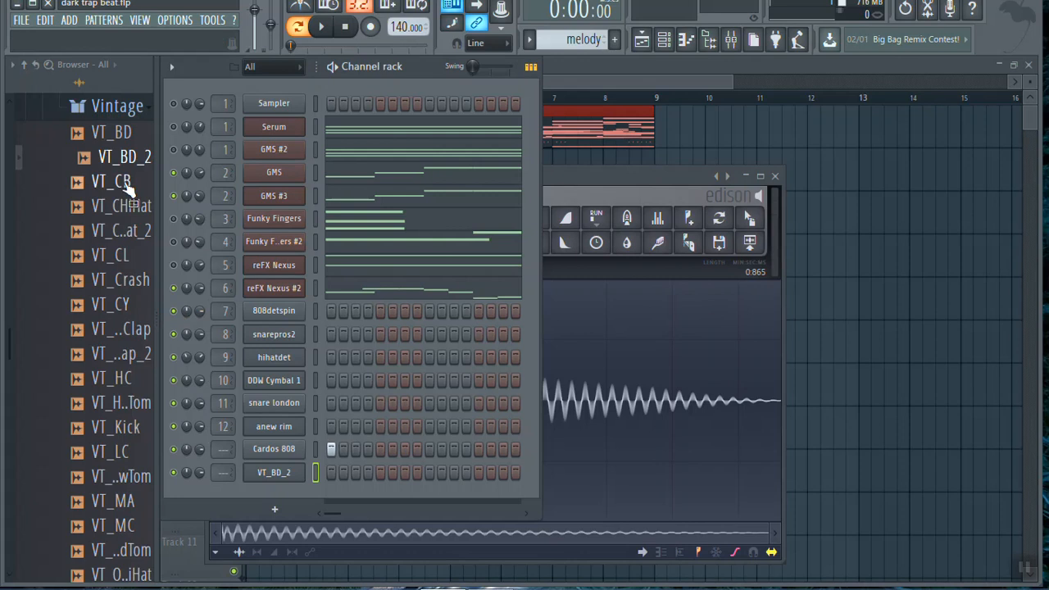
Load VT_BD_2 onto its own channel again and reopen the sample's waveform for editing in Edison
{"action": "left_click_drag", "start_coordinate": [129, 164], "coordinate": [281, 484]}
{"action": "left_click", "coordinate": [279, 473]}
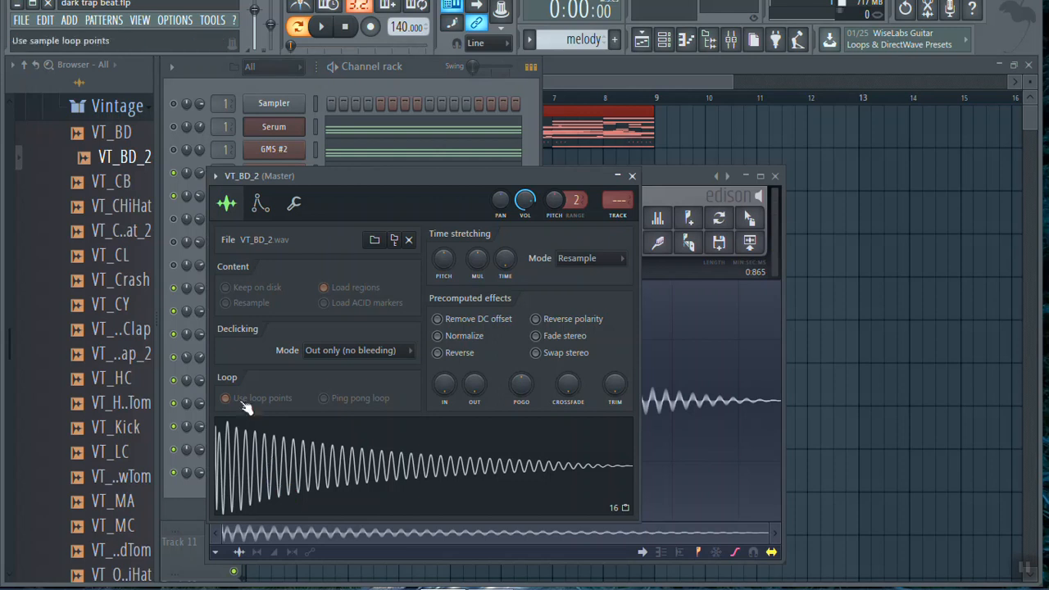
{"action": "right_click", "coordinate": [250, 480]}
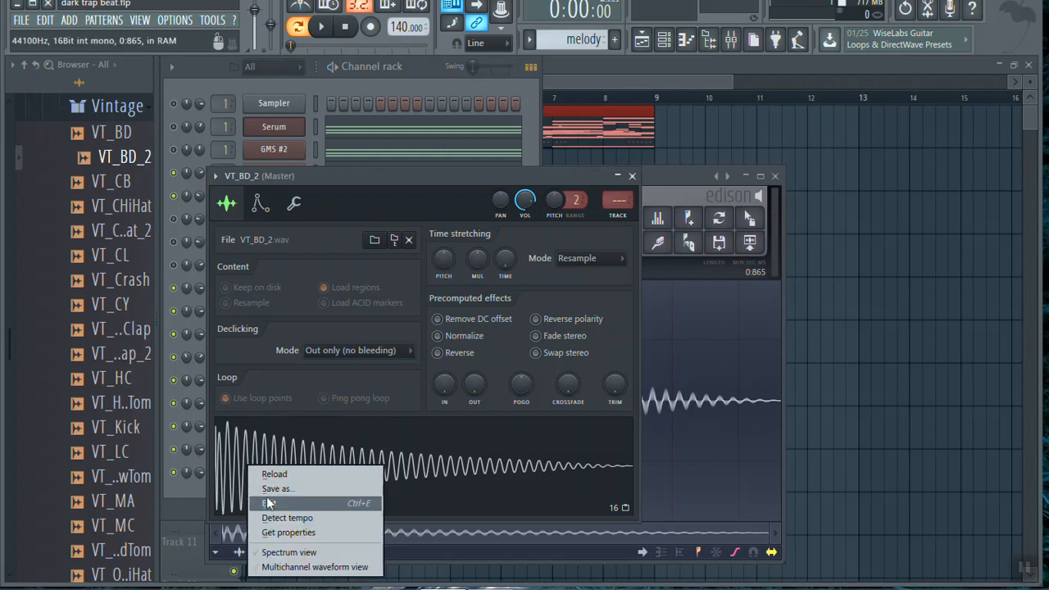
{"action": "left_click", "coordinate": [269, 505]}
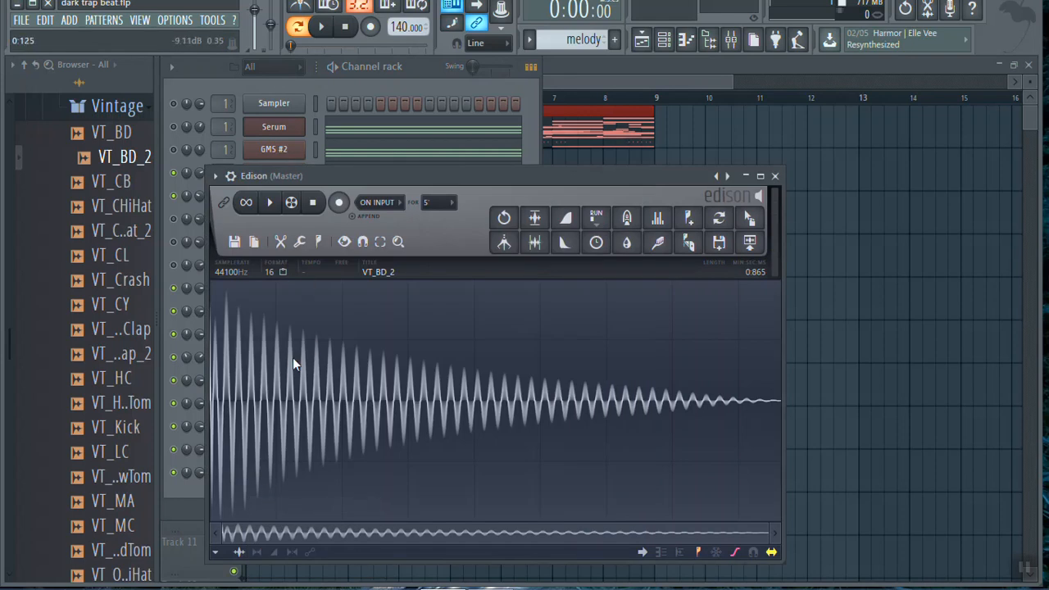
Run pitch region detection on the VT_BD_2 sample in Edison
{"action": "left_click", "coordinate": [316, 242]}
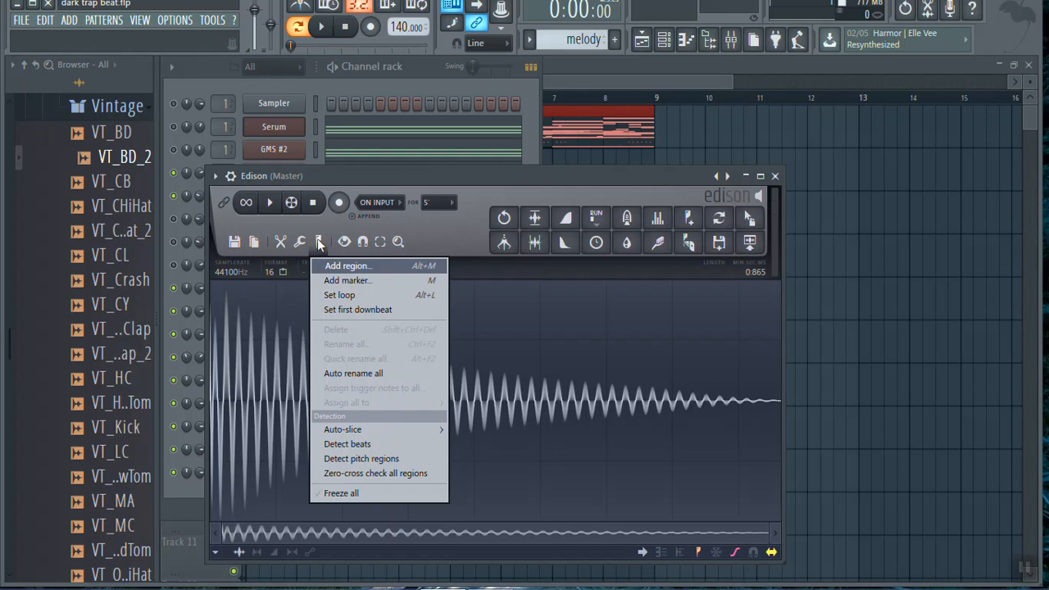
{"action": "left_click", "coordinate": [337, 459]}
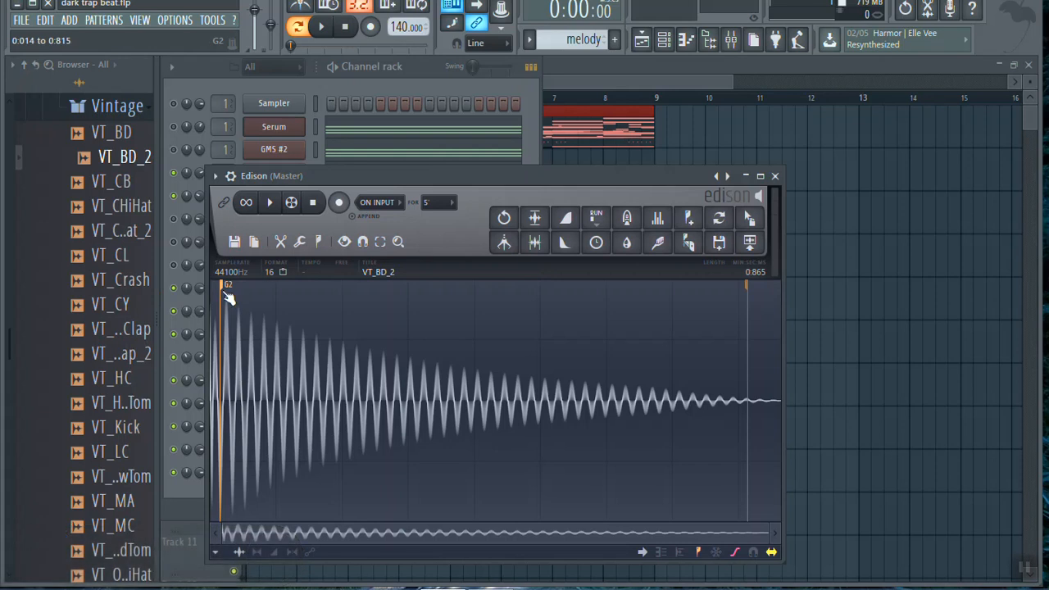
Open the VT_BD_2 channel settings and show the envelope and instrument settings with the root note keyboard
{"action": "left_click", "coordinate": [298, 81]}
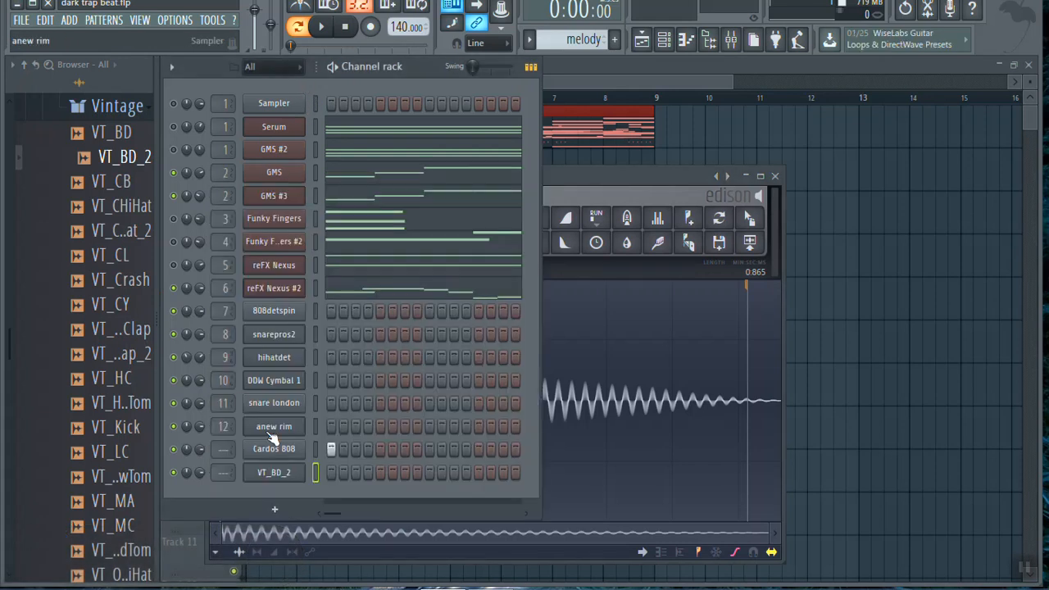
{"action": "left_click", "coordinate": [276, 473]}
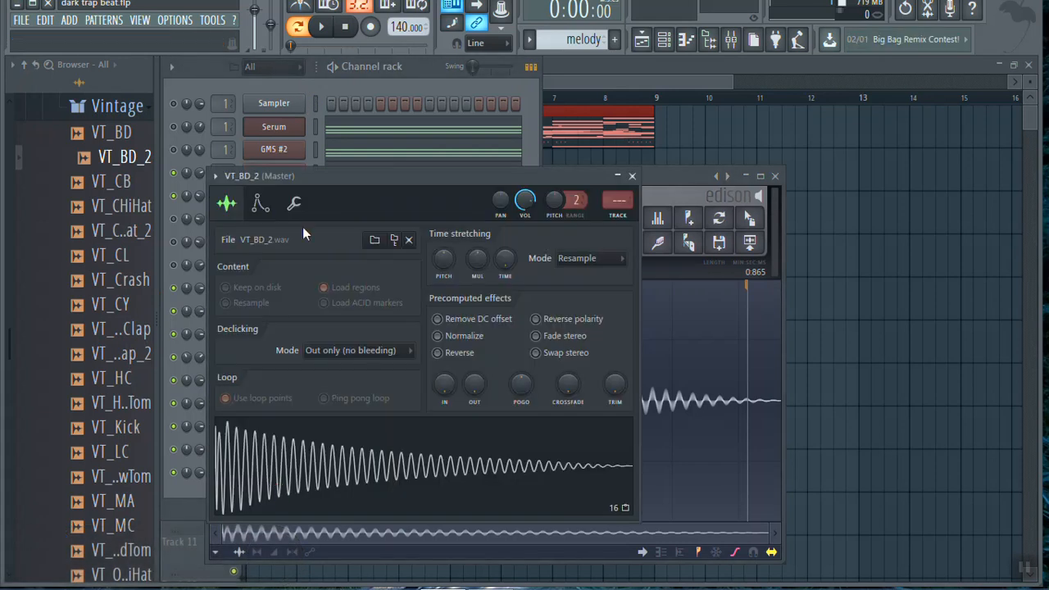
{"action": "left_click_drag", "start_coordinate": [307, 175], "coordinate": [313, 146]}
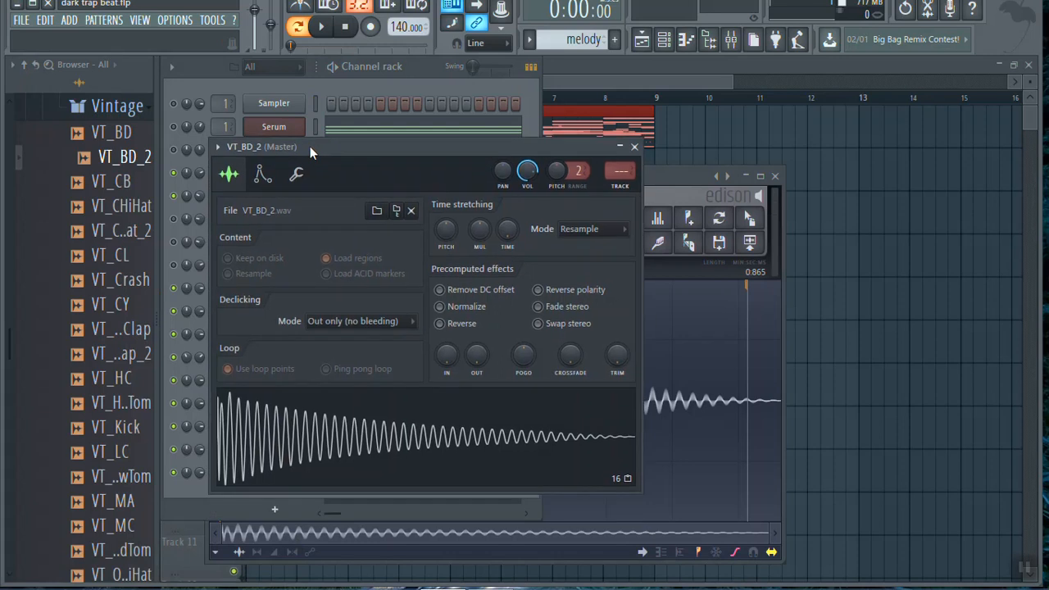
{"action": "left_click", "coordinate": [282, 178]}
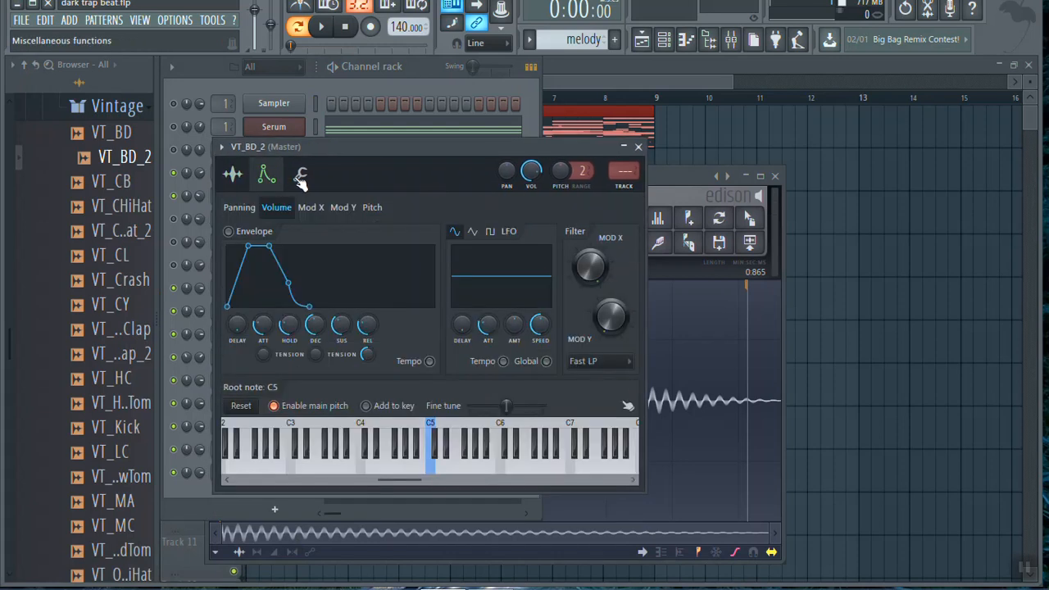
{"action": "left_click", "coordinate": [233, 175]}
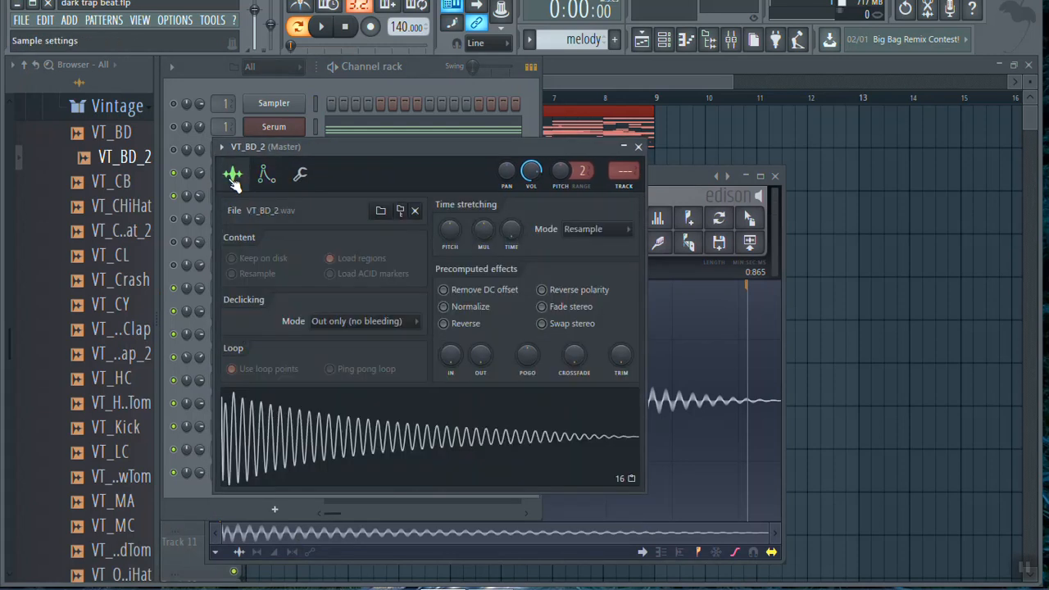
{"action": "left_click", "coordinate": [268, 179]}
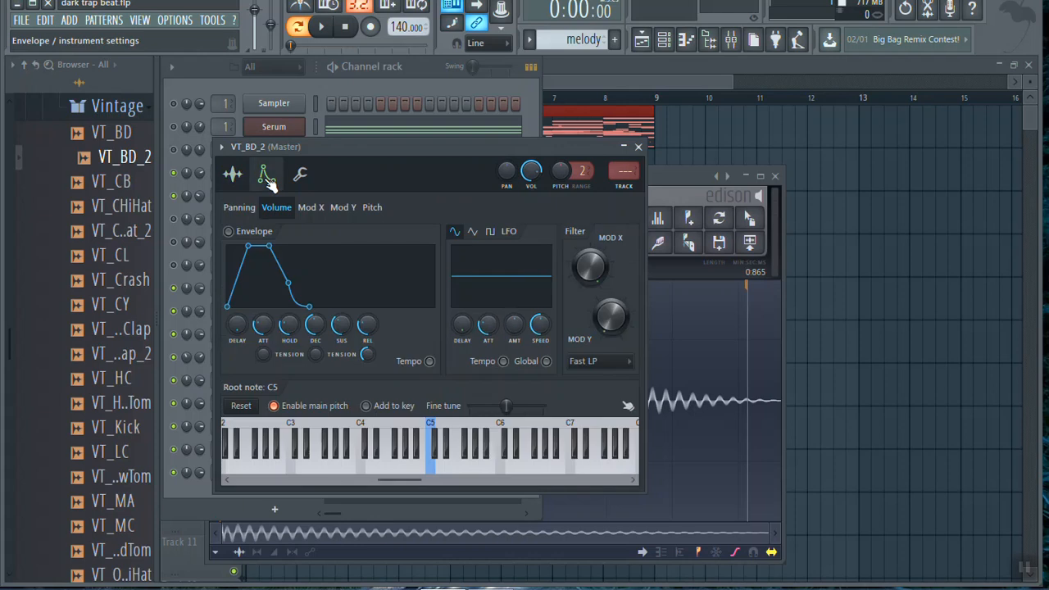
{"action": "left_click", "coordinate": [233, 175]}
{"action": "left_click", "coordinate": [267, 180]}
{"action": "left_click", "coordinate": [295, 178]}
{"action": "left_click", "coordinate": [267, 179]}
{"action": "left_click", "coordinate": [233, 174]}
{"action": "left_click", "coordinate": [267, 179]}
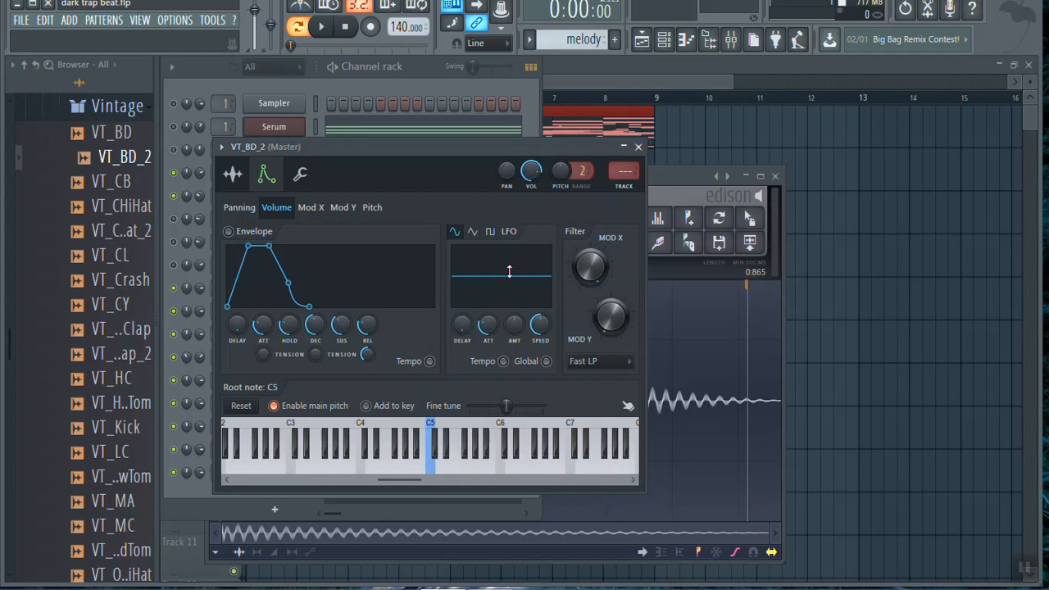
Check the note detected for VT_BD_2 in Edison and return to the channel's instrument settings
{"action": "left_click", "coordinate": [655, 183]}
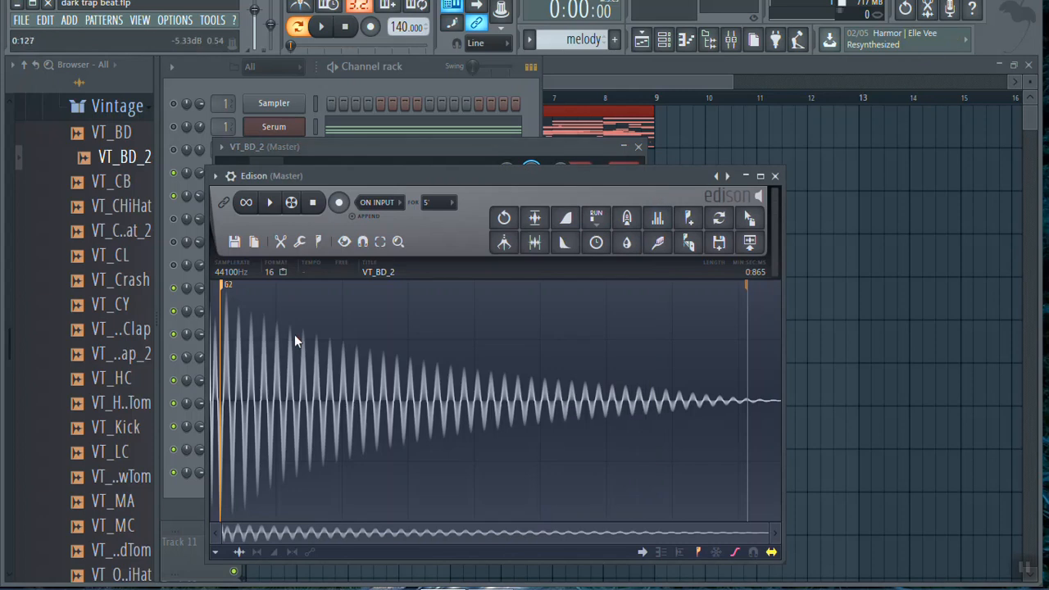
{"action": "left_click", "coordinate": [328, 81]}
{"action": "left_click", "coordinate": [273, 470]}
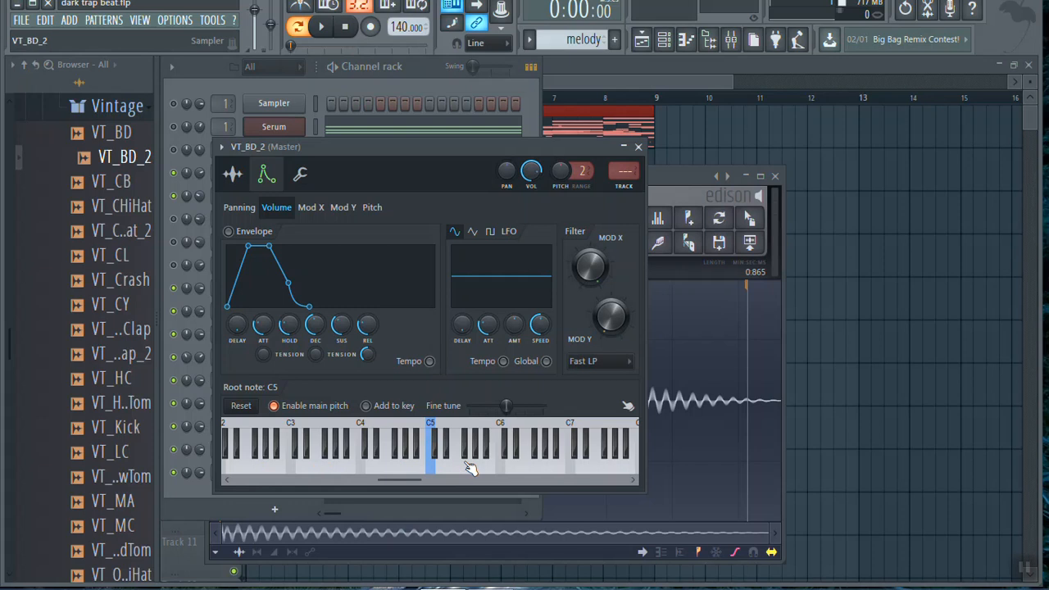
Set the VT_BD_2 channel's root note to G5 on its keyboard
{"action": "right_click", "coordinate": [463, 469]}
{"action": "right_click", "coordinate": [472, 474]}
{"action": "right_click", "coordinate": [491, 474]}
{"action": "right_click", "coordinate": [462, 469]}
{"action": "right_click", "coordinate": [471, 470]}
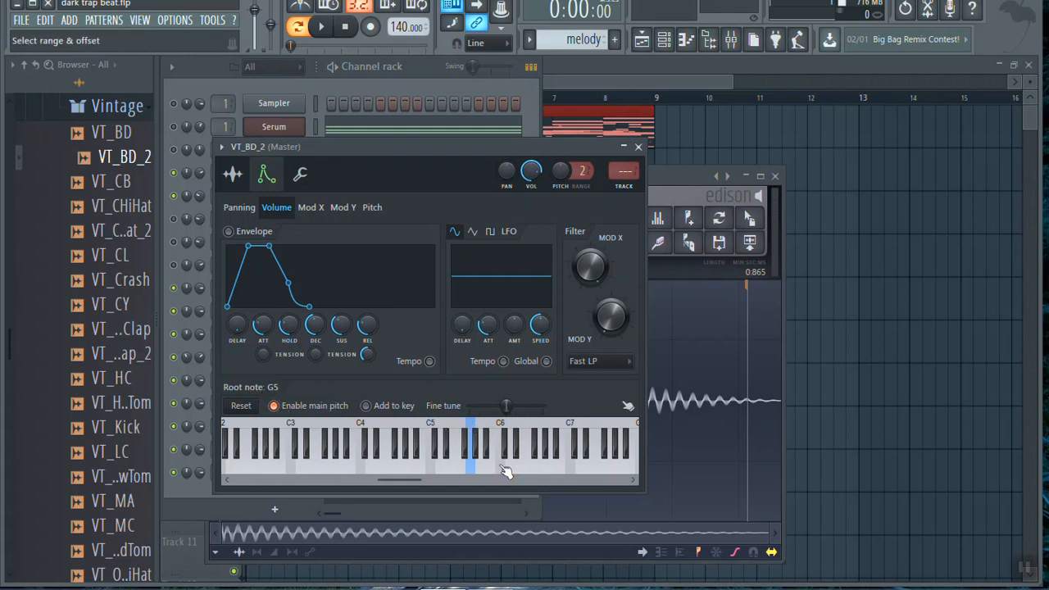
{"action": "right_click", "coordinate": [434, 465]}
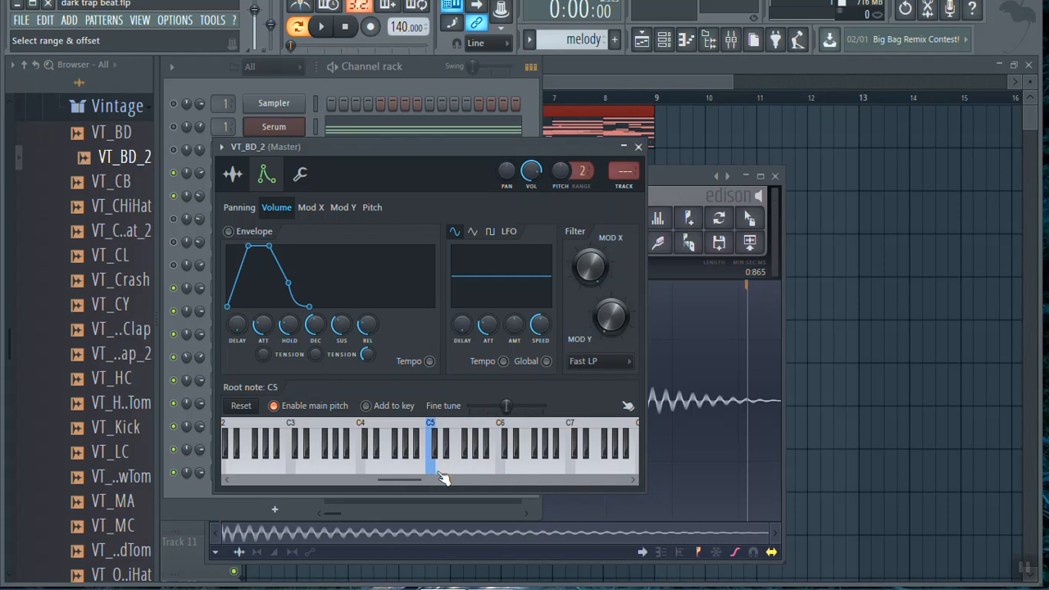
{"action": "right_click", "coordinate": [443, 472]}
{"action": "right_click", "coordinate": [451, 473]}
{"action": "right_click", "coordinate": [461, 474]}
{"action": "right_click", "coordinate": [471, 475]}
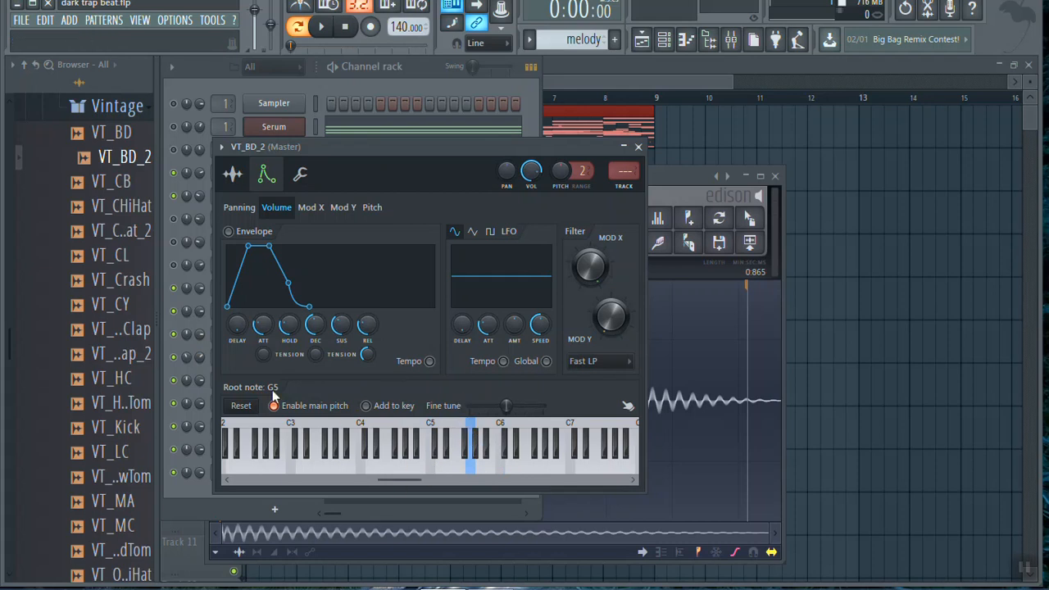
Open the piano roll for the VT_BD_2 channel
{"action": "left_click", "coordinate": [320, 87]}
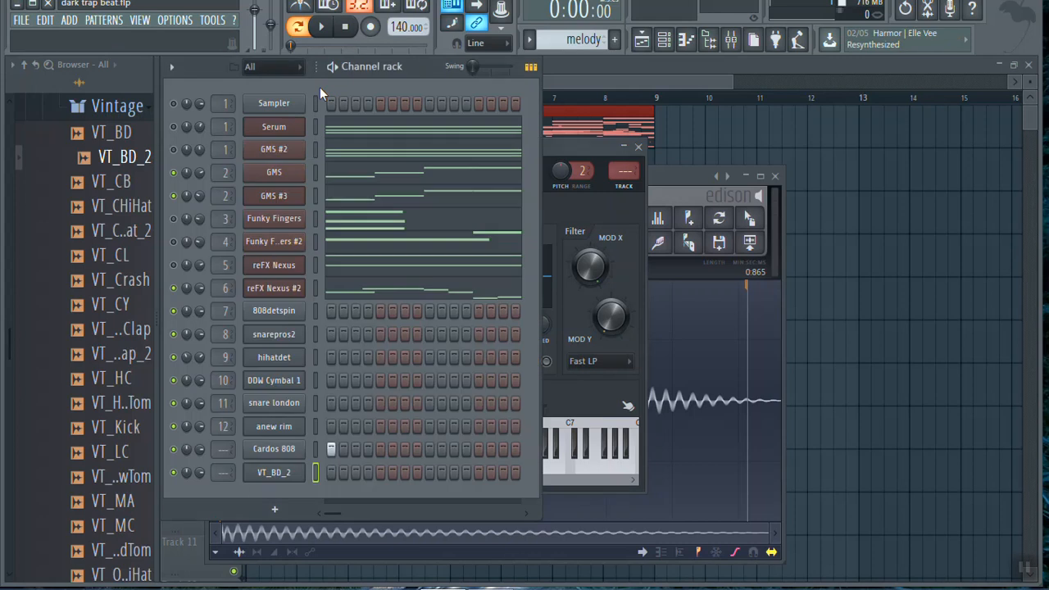
{"action": "right_click", "coordinate": [276, 465]}
{"action": "left_click", "coordinate": [348, 419]}
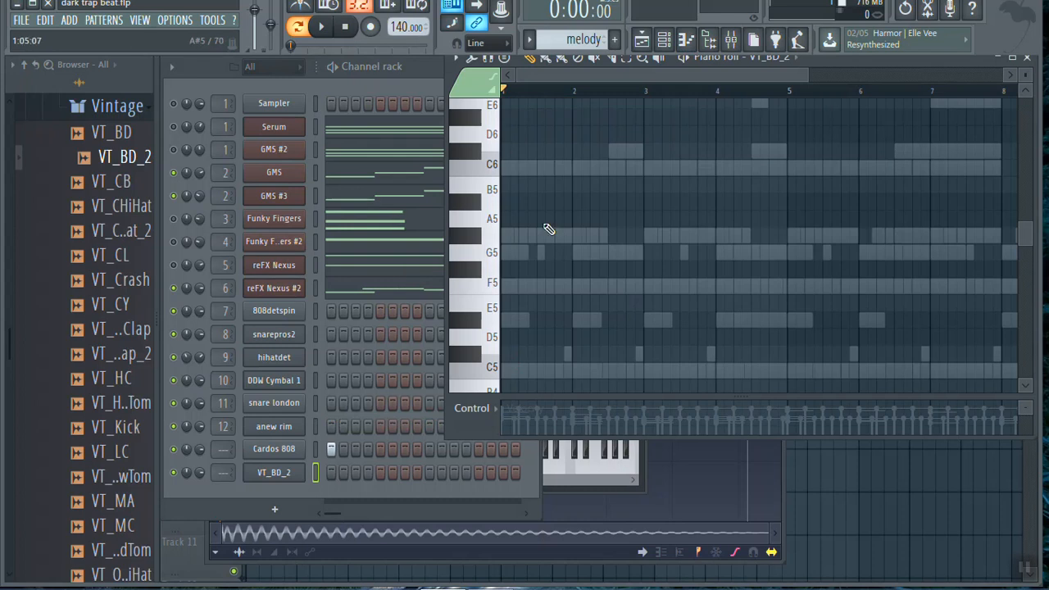
Audition the C5 note of VT_BD_2 several times on the piano roll's keyboard
{"action": "scroll", "coordinate": [557, 242], "scroll_direction": "down", "scroll_amount": 4}
{"action": "left_click", "coordinate": [487, 164]}
{"action": "left_click", "coordinate": [487, 164]}
{"action": "left_click", "coordinate": [487, 164]}
{"action": "left_click", "coordinate": [488, 164]}
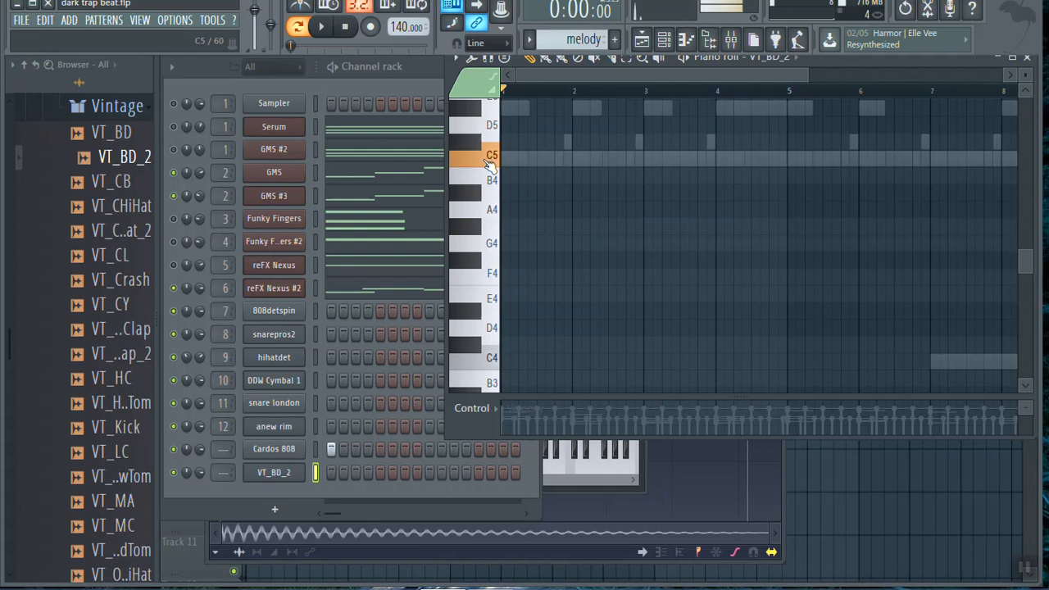
{"action": "left_click", "coordinate": [487, 164]}
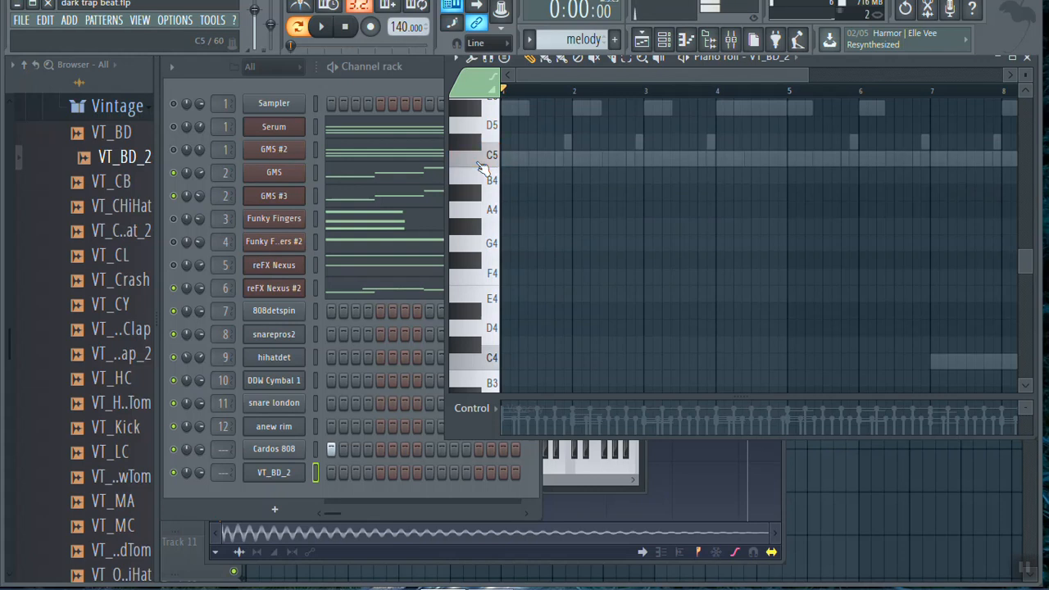